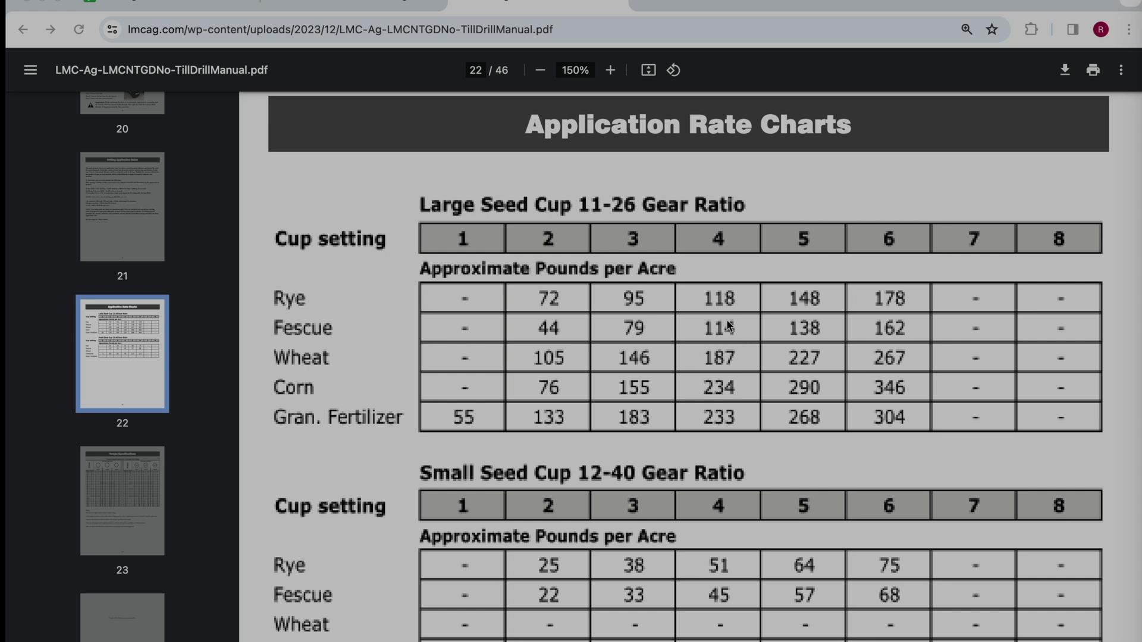
Scroll the PDF back up to page 21's Setting Application Rates calibration example.
scroll(726, 318, up, 2)
scroll(725, 317, up, 6)
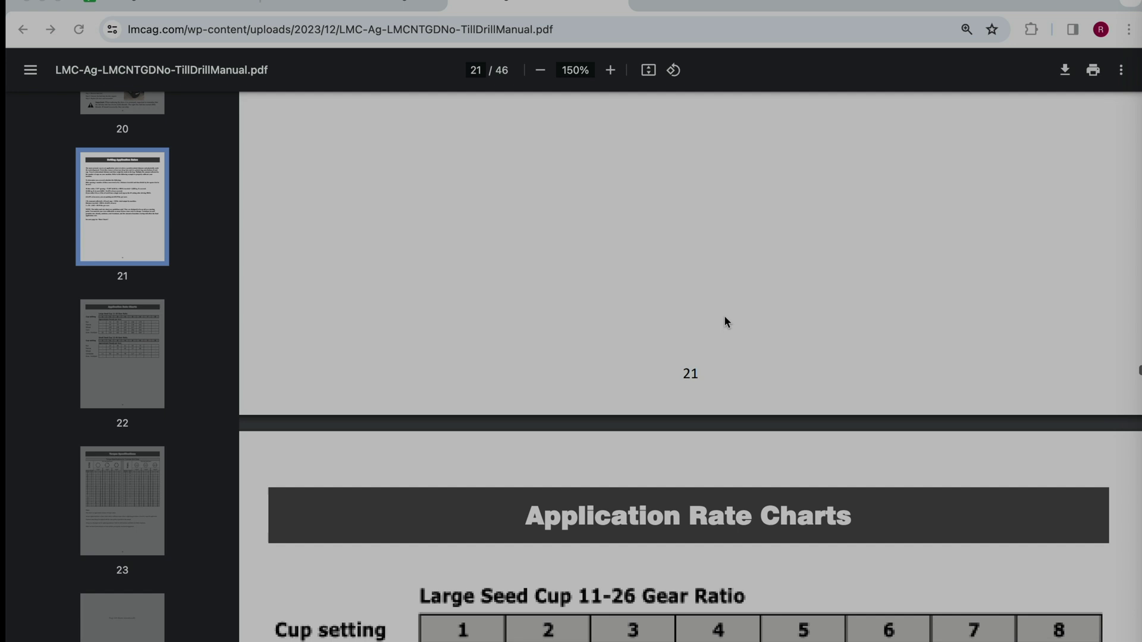
scroll(725, 321, up, 2)
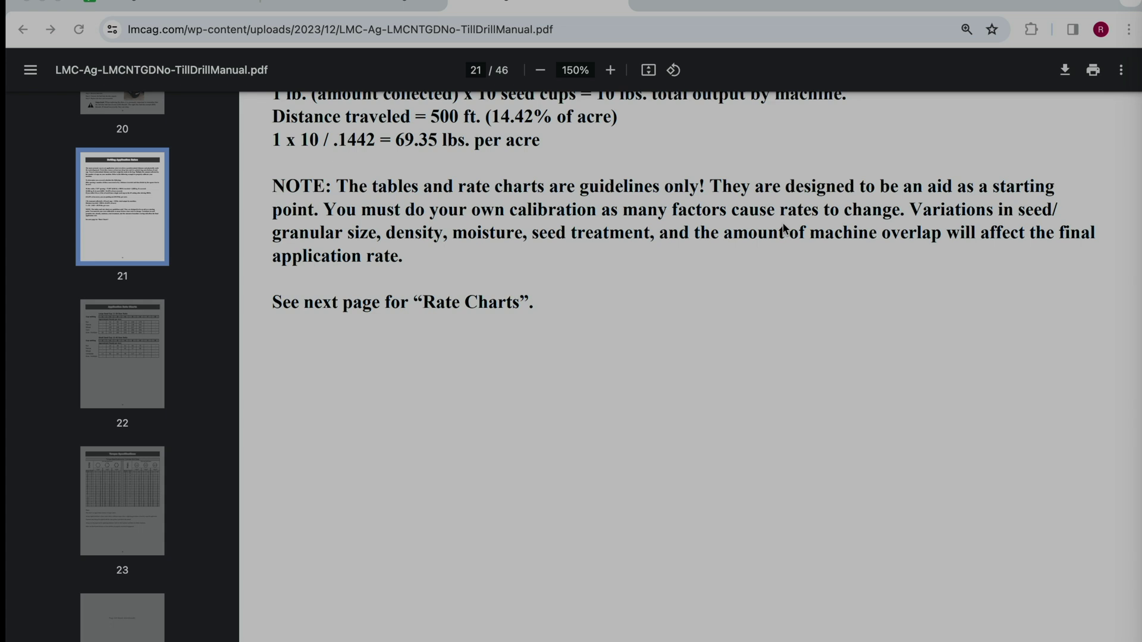
scroll(737, 232, up, 8)
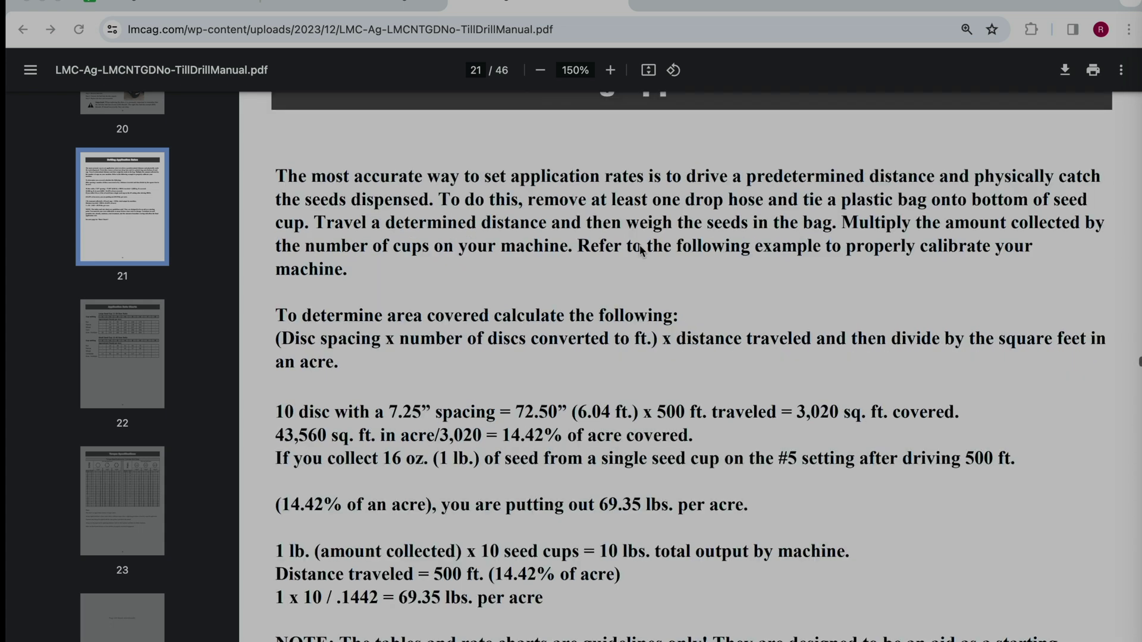
scroll(641, 249, up, 1)
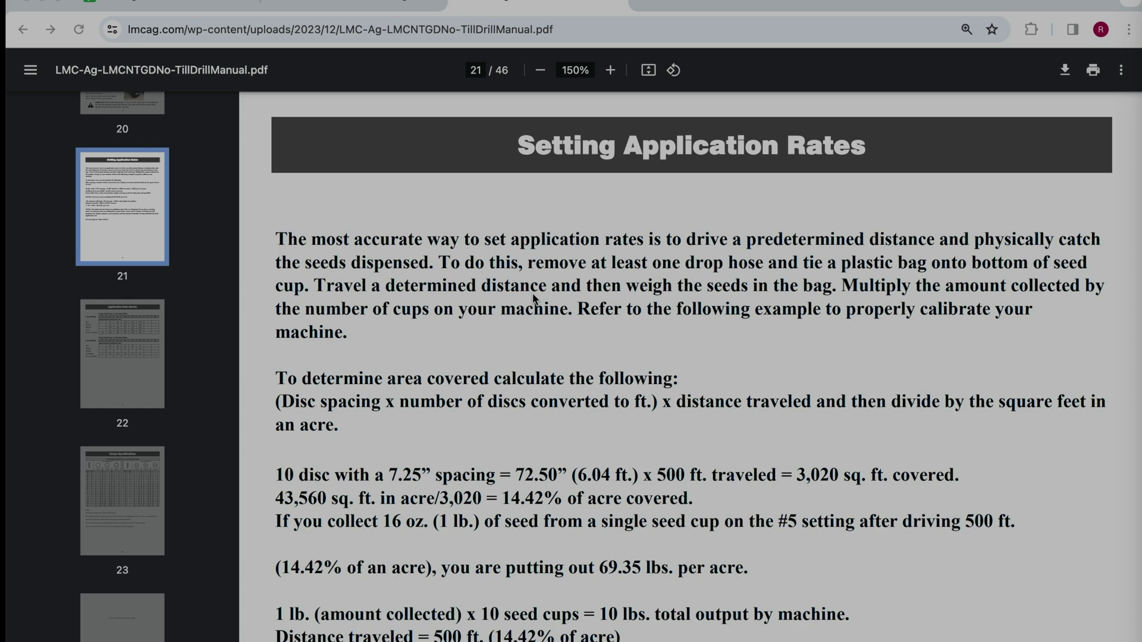
scroll(534, 298, down, 1)
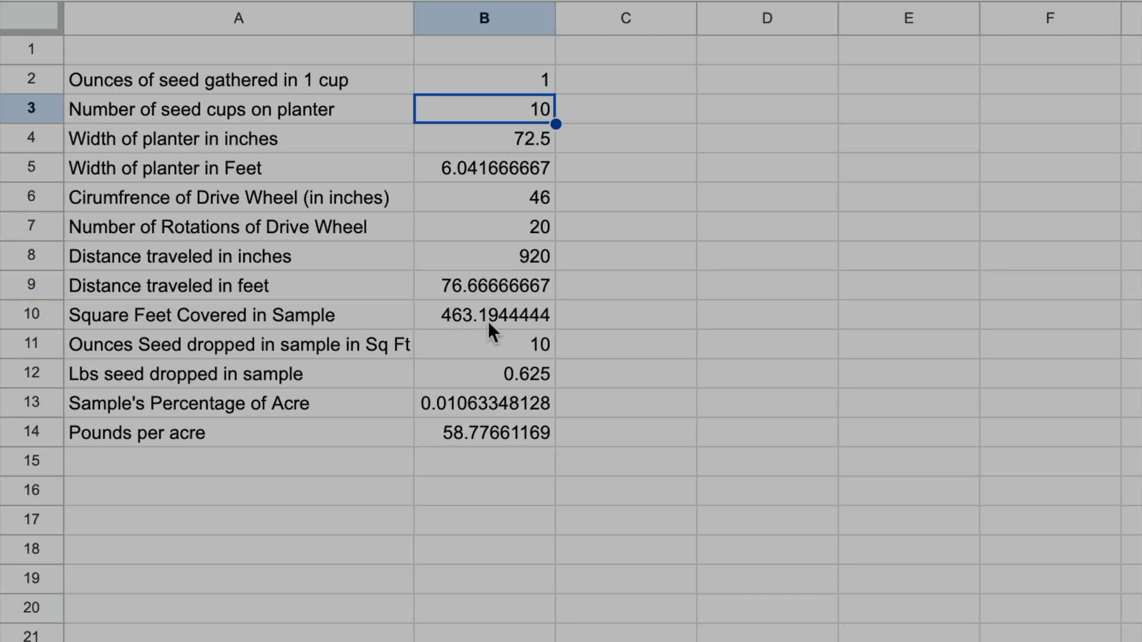
click(538, 226)
double_click(533, 226)
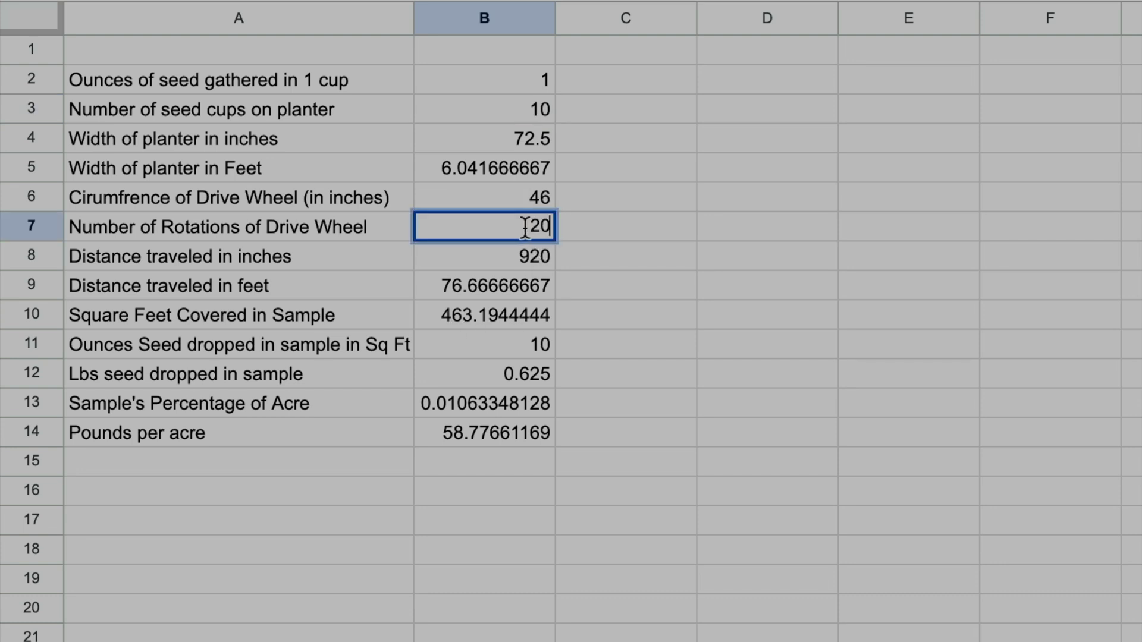
drag(551, 226, 525, 228)
text(5)
key(Return)
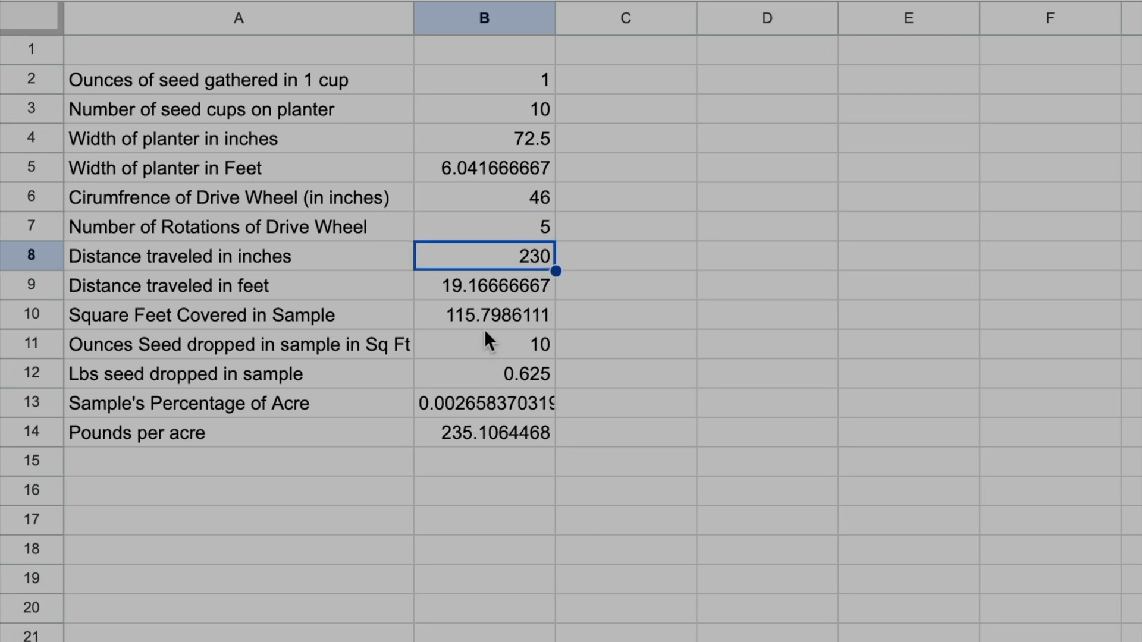
click(526, 229)
double_click(527, 228)
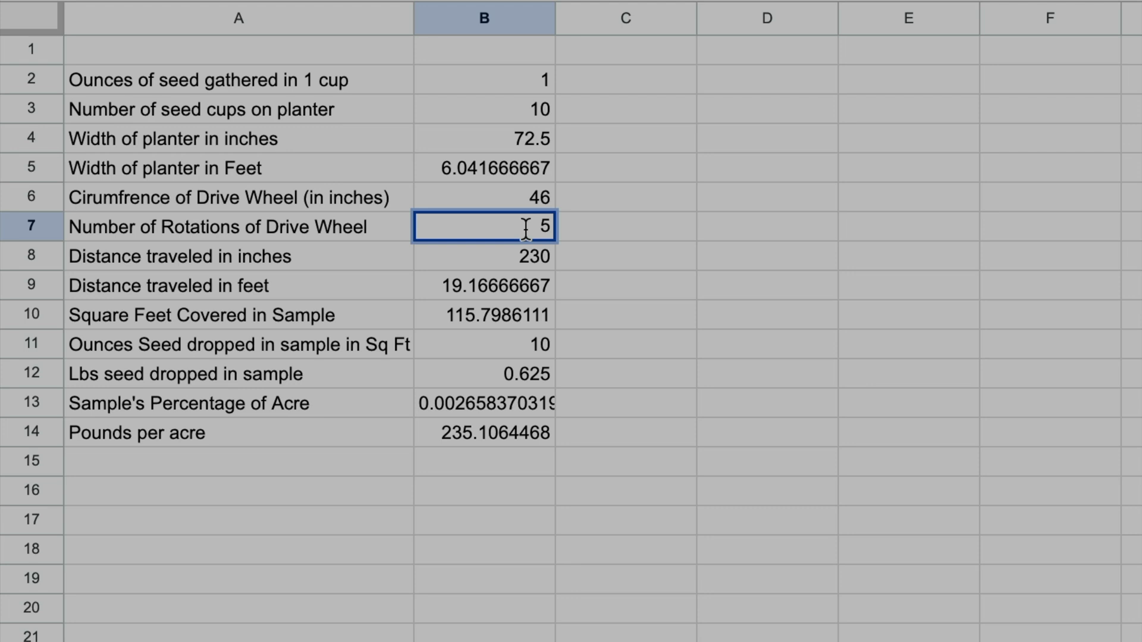
key(BackSpace)
text(20)
key(Return)
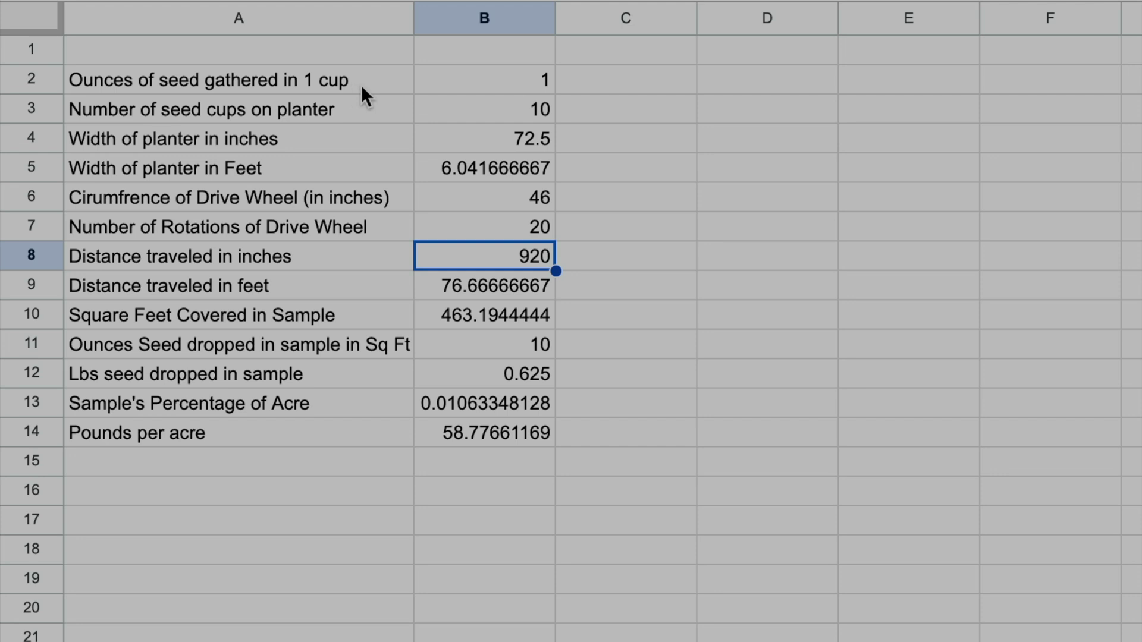
Enter 20 seed cups in cell B3, then correct it to 10.
click(531, 110)
double_click(531, 109)
text(20)
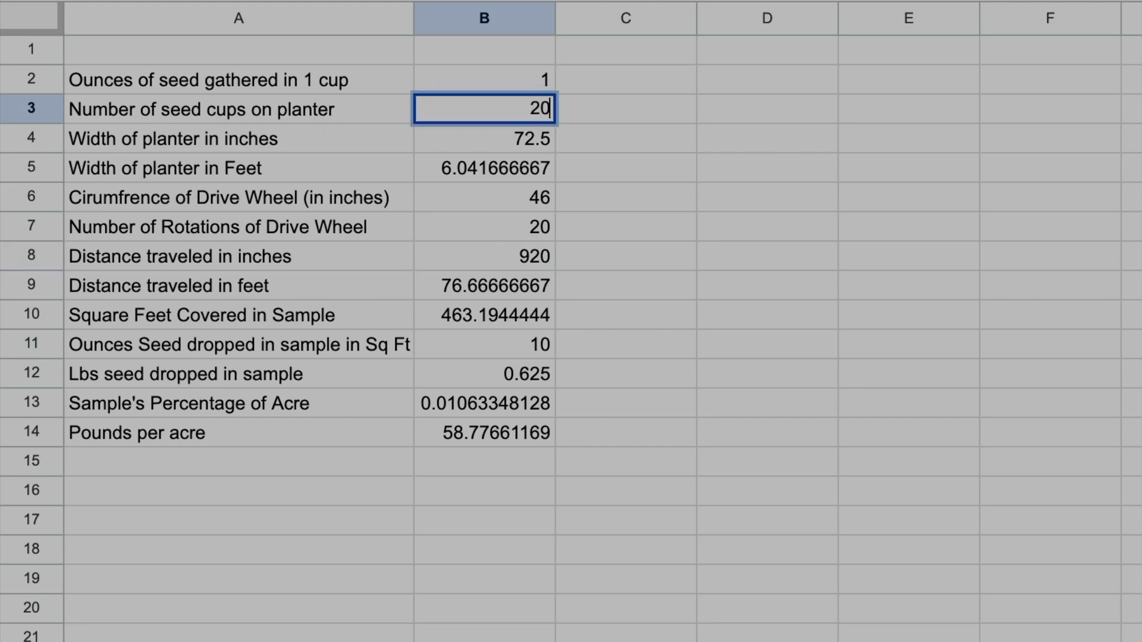
key(Return)
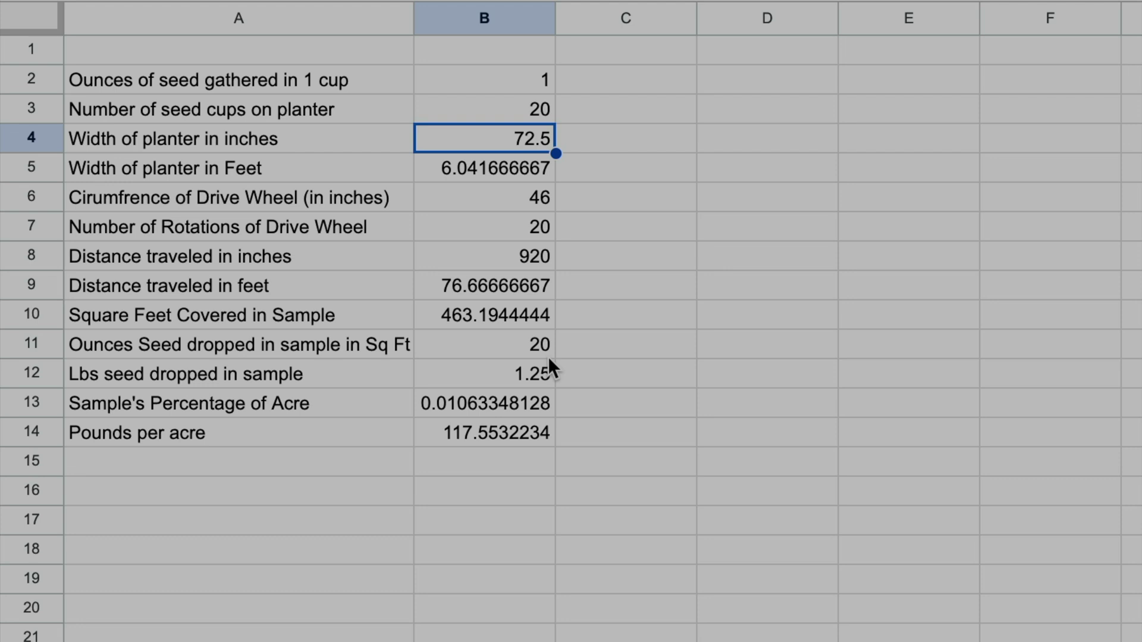
click(541, 108)
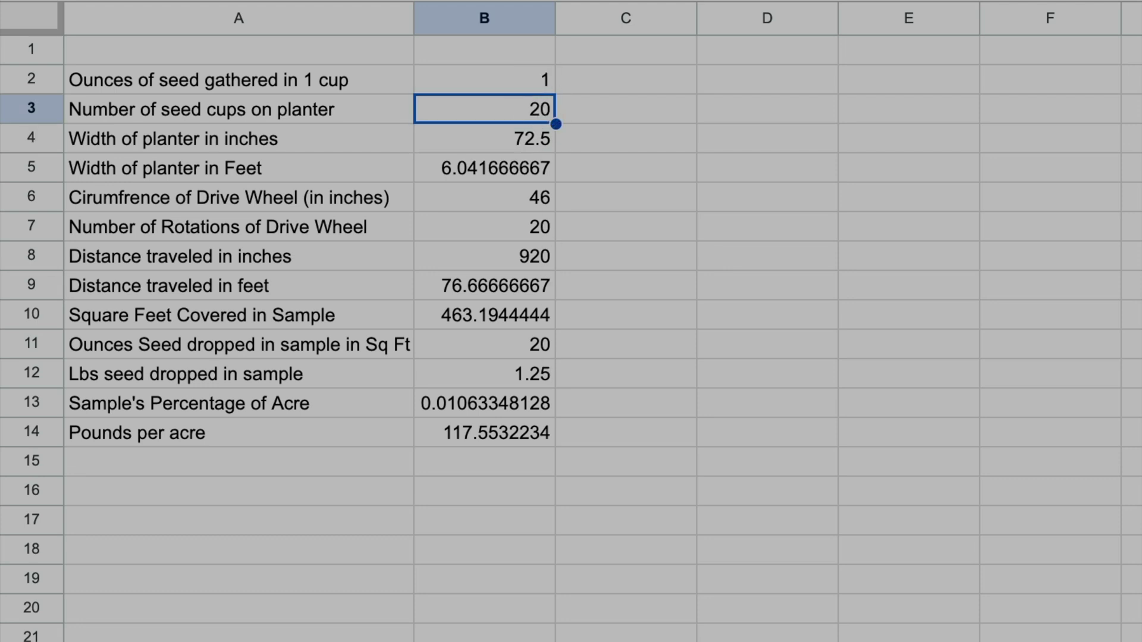
double_click(540, 109)
text(10)
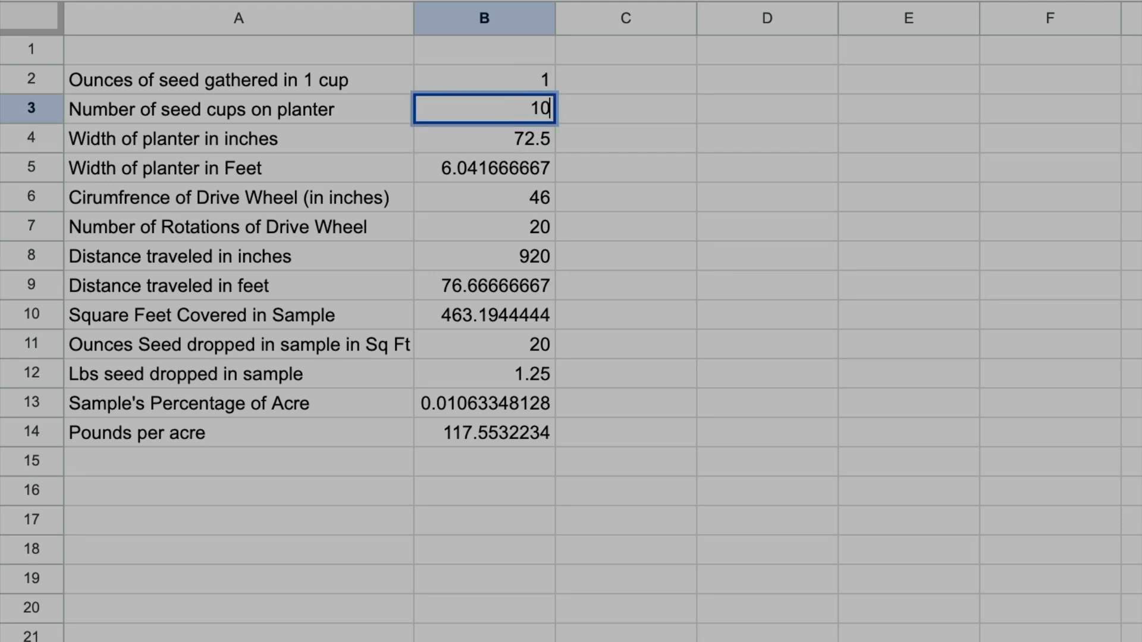
key(Return)
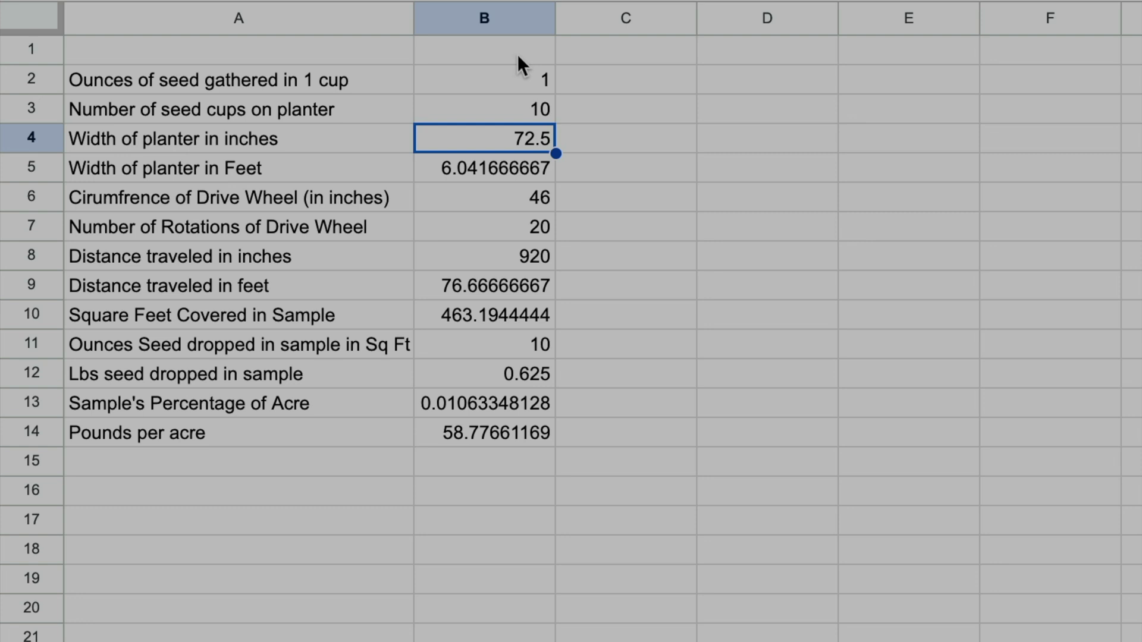
Try 1.8 ounces gathered per cup in cell B2.
scroll(508, 80, down, 1)
scroll(508, 80, right, 1)
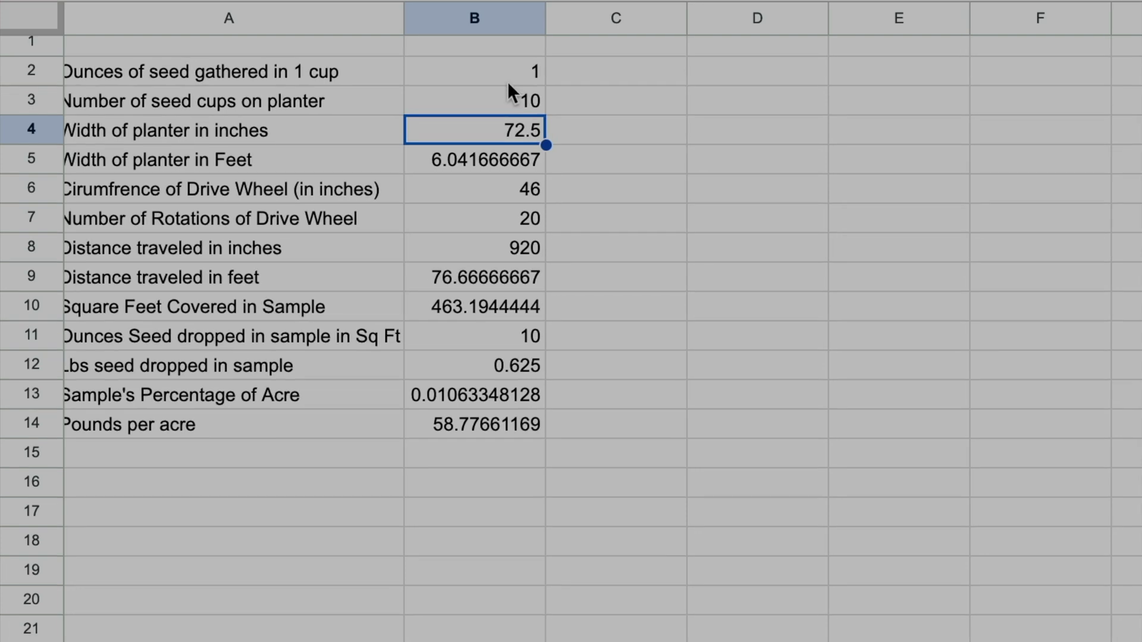
scroll(508, 84, up, 1)
scroll(508, 83, left, 1)
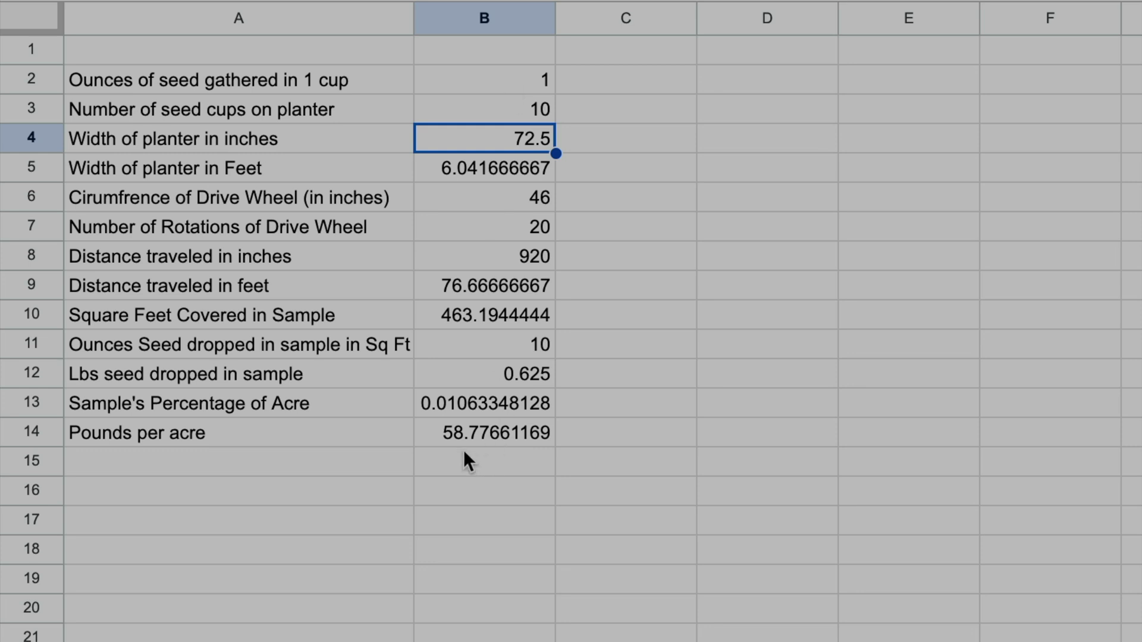
double_click(527, 73)
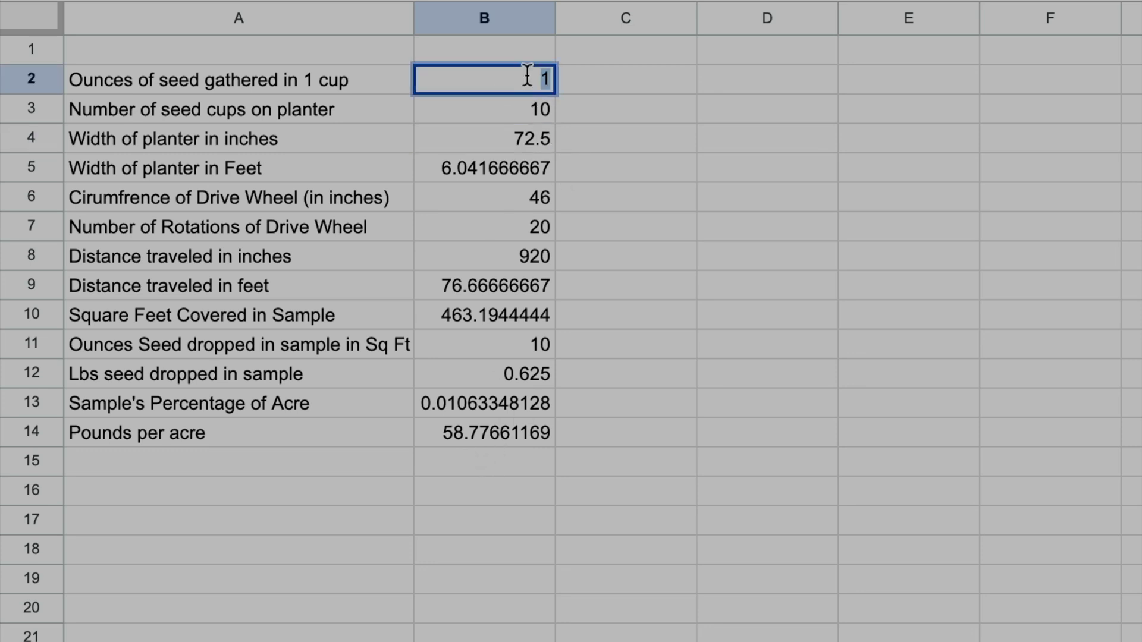
text(1.8)
key(Return)
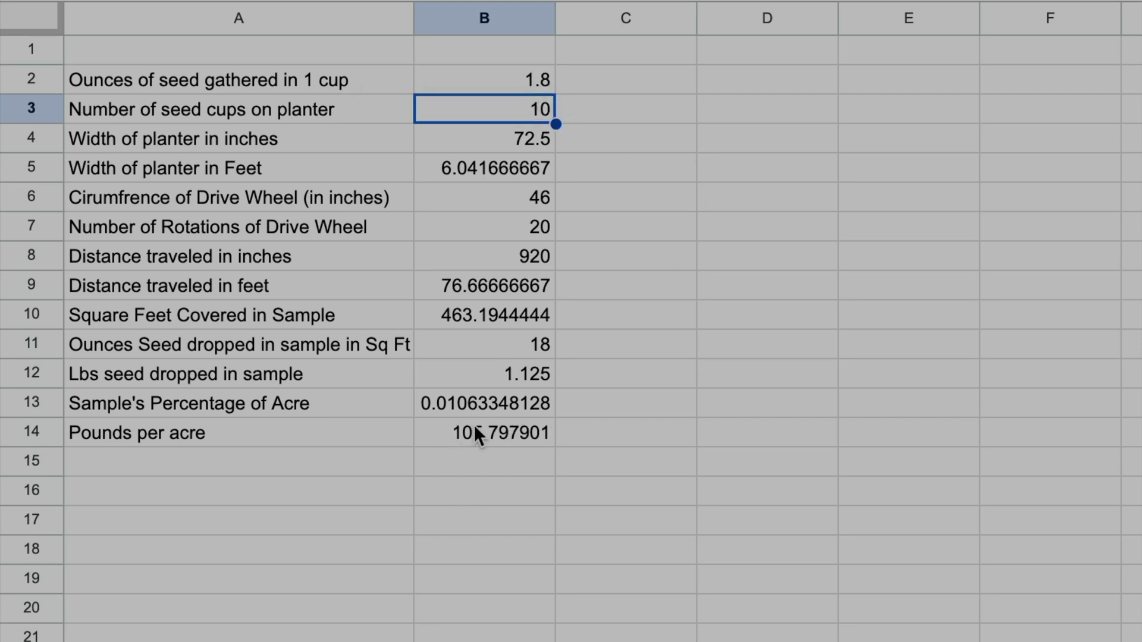
Lower ounces per cup to 1.7, giving 99.92023988 pounds per acre.
double_click(545, 79)
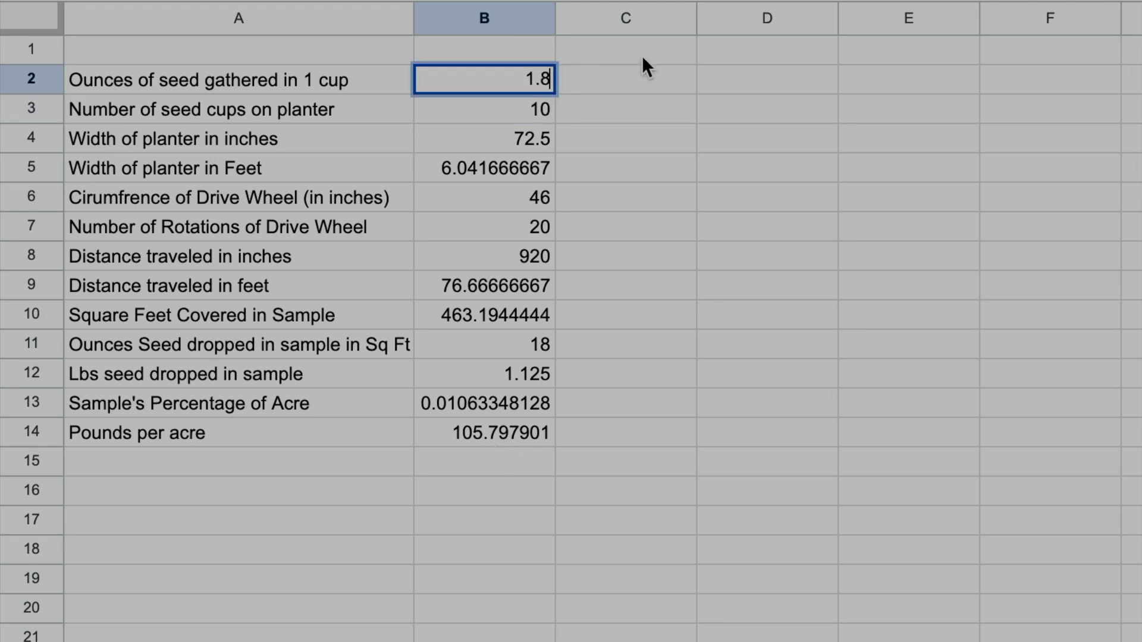
key(BackSpace)
key(Return)
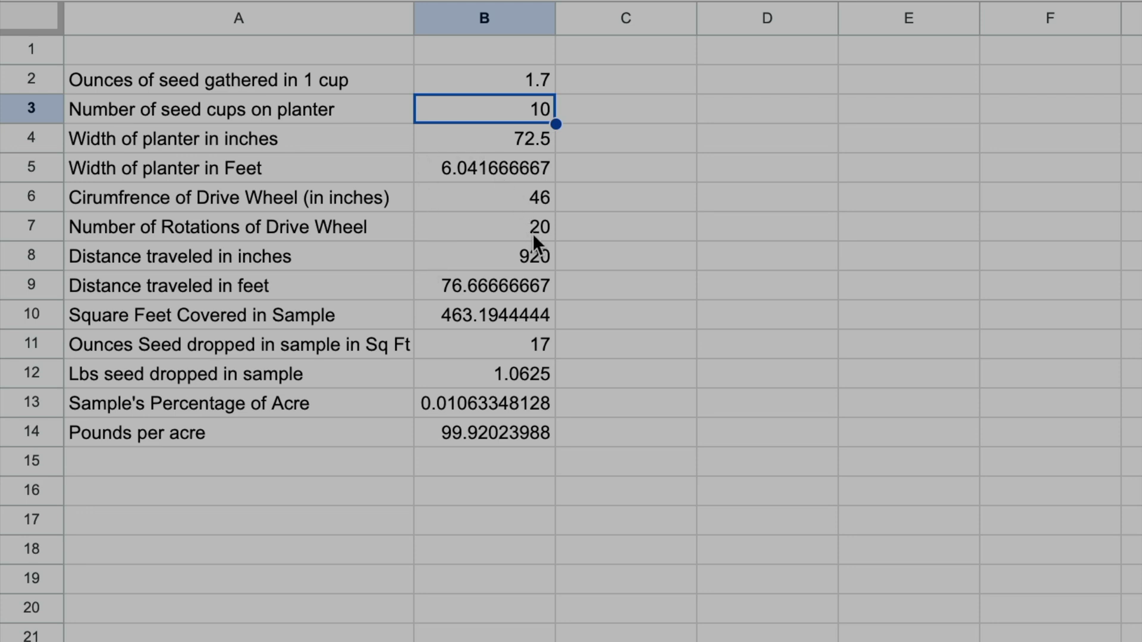
Set B2 back to 1 ounce per cup, giving 0.625 lbs dropped.
click(516, 75)
double_click(518, 74)
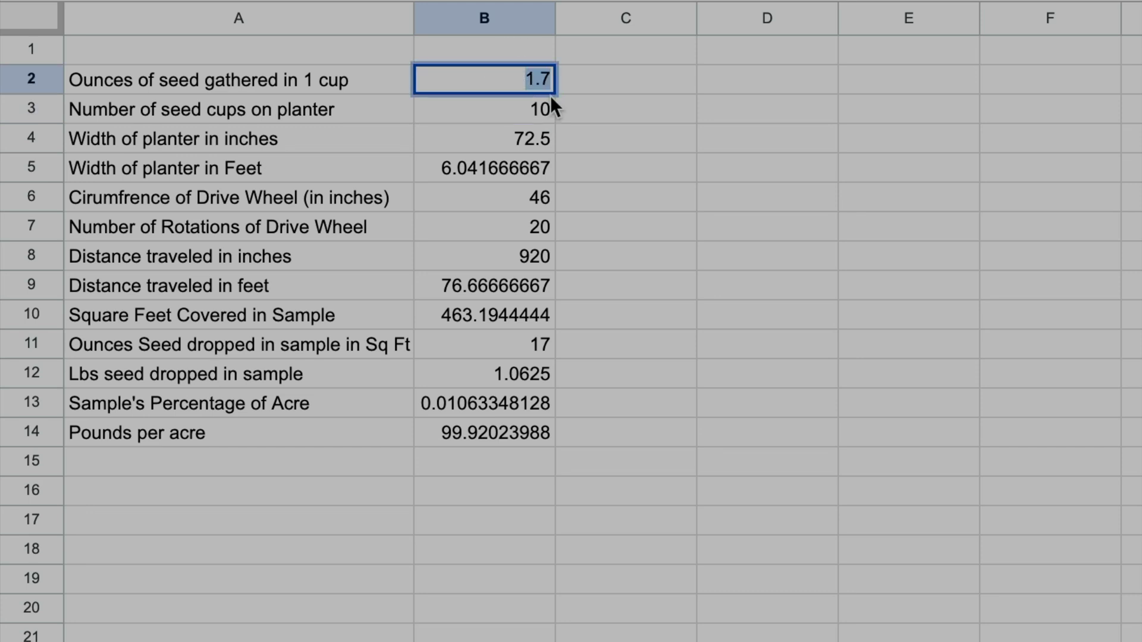
text(1)
key(Return)
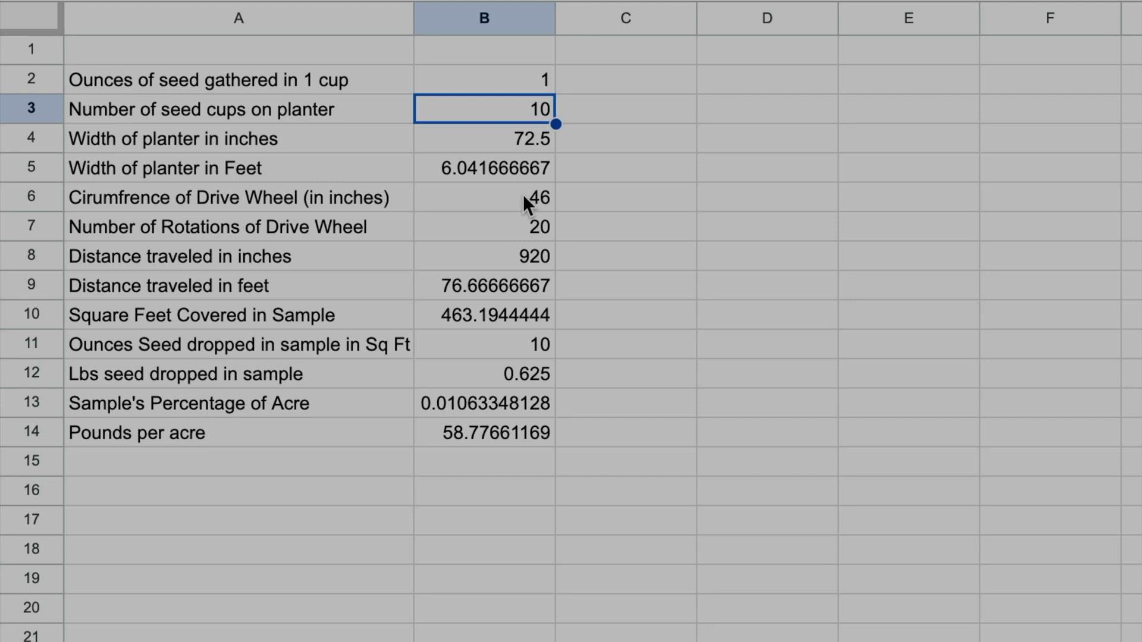